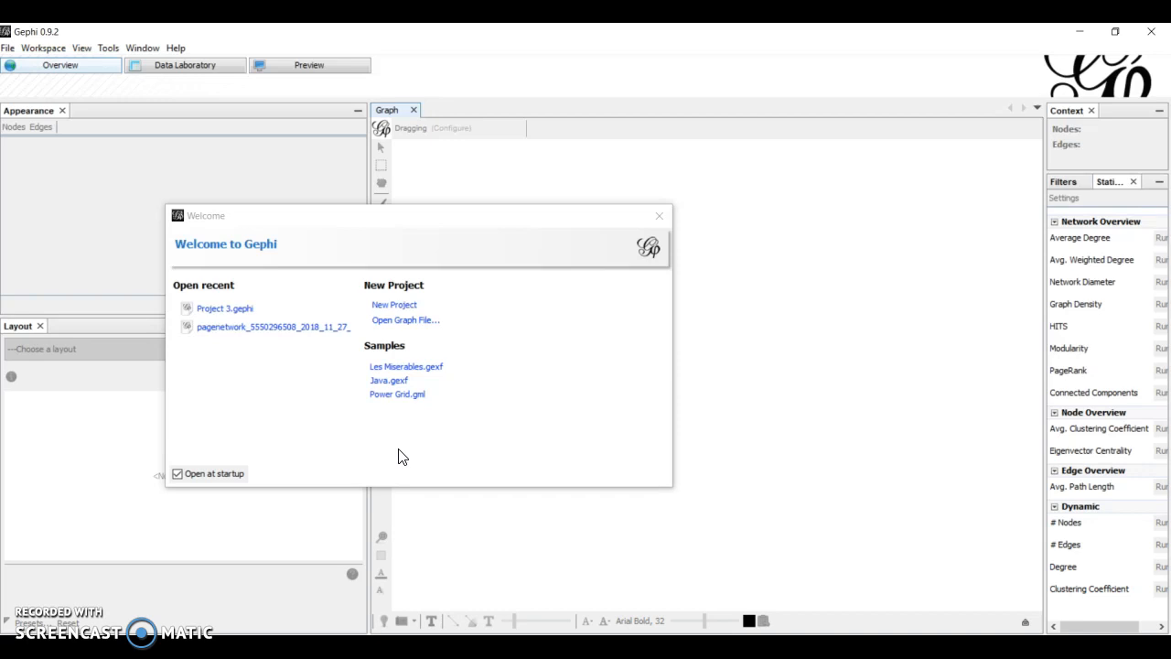
Open the Les Miserables.gexf sample as an undirected graph in a new workspace
click(403, 370)
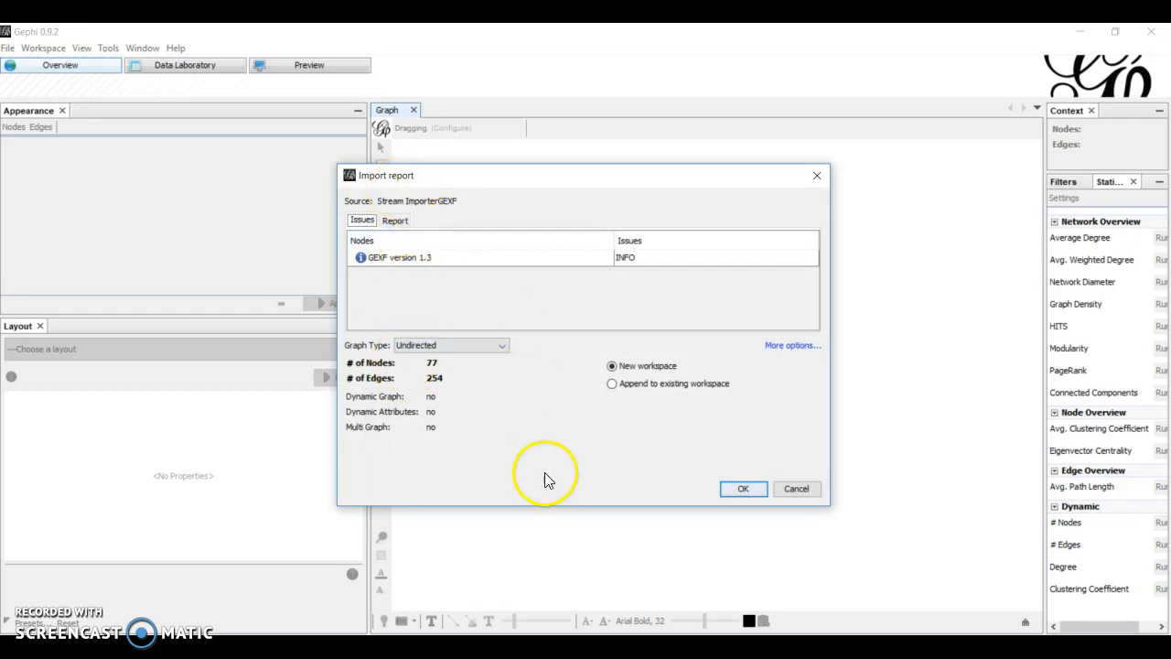
click(739, 489)
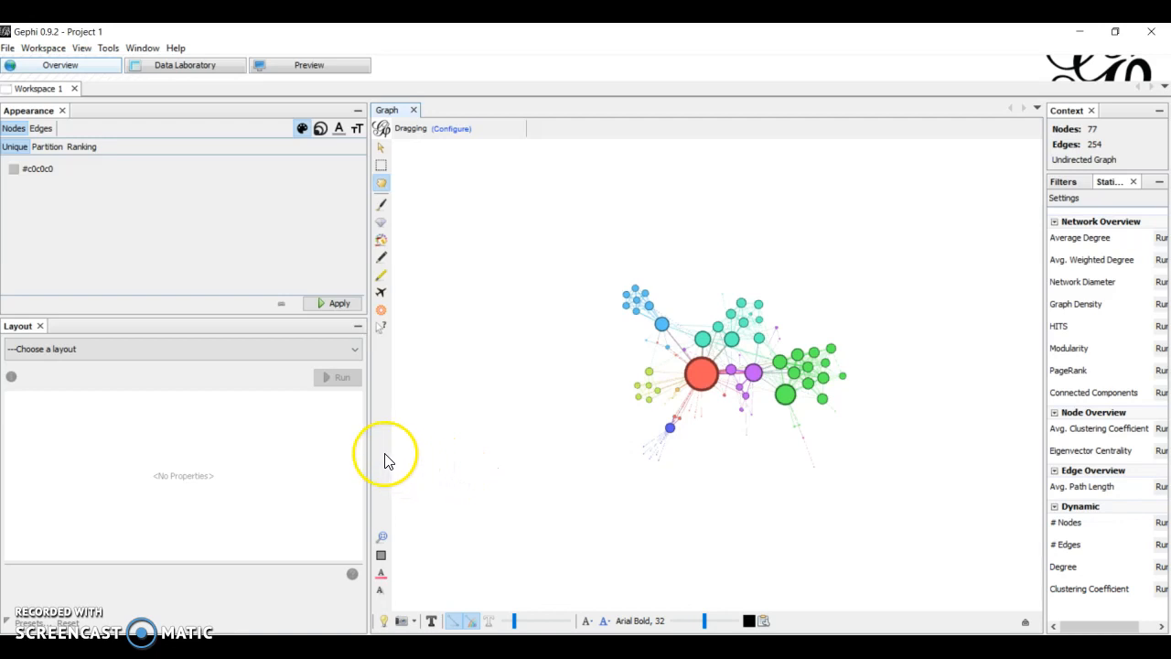
Choose the Force Atlas layout and run it on the graph with its default settings, then stop it
click(255, 342)
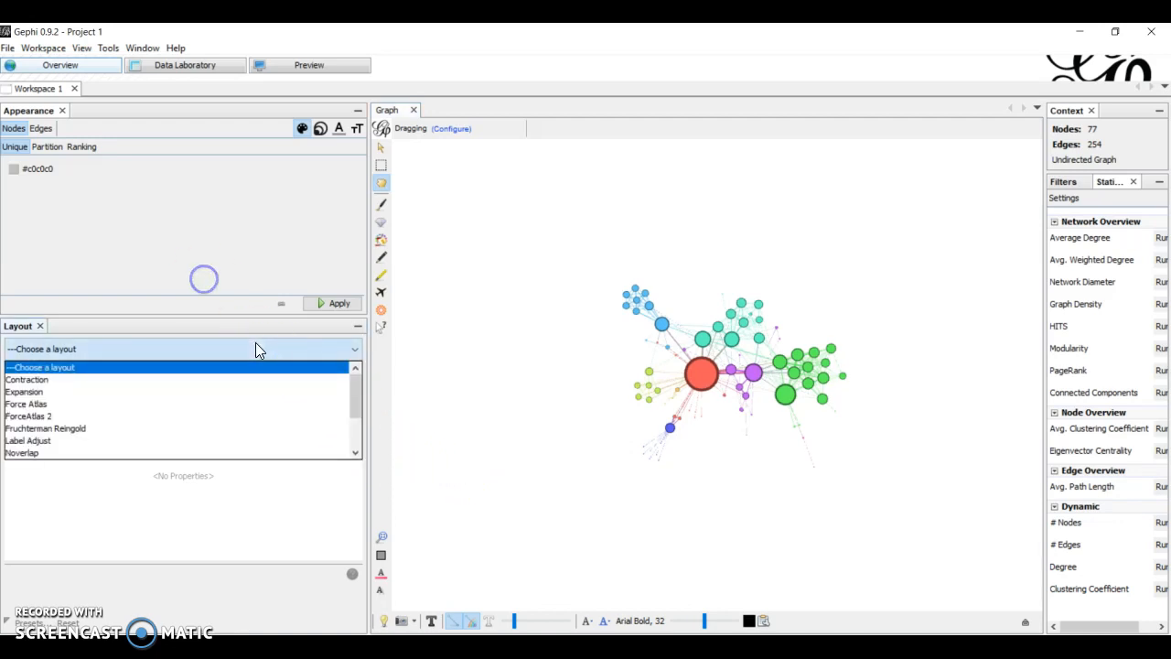
click(161, 404)
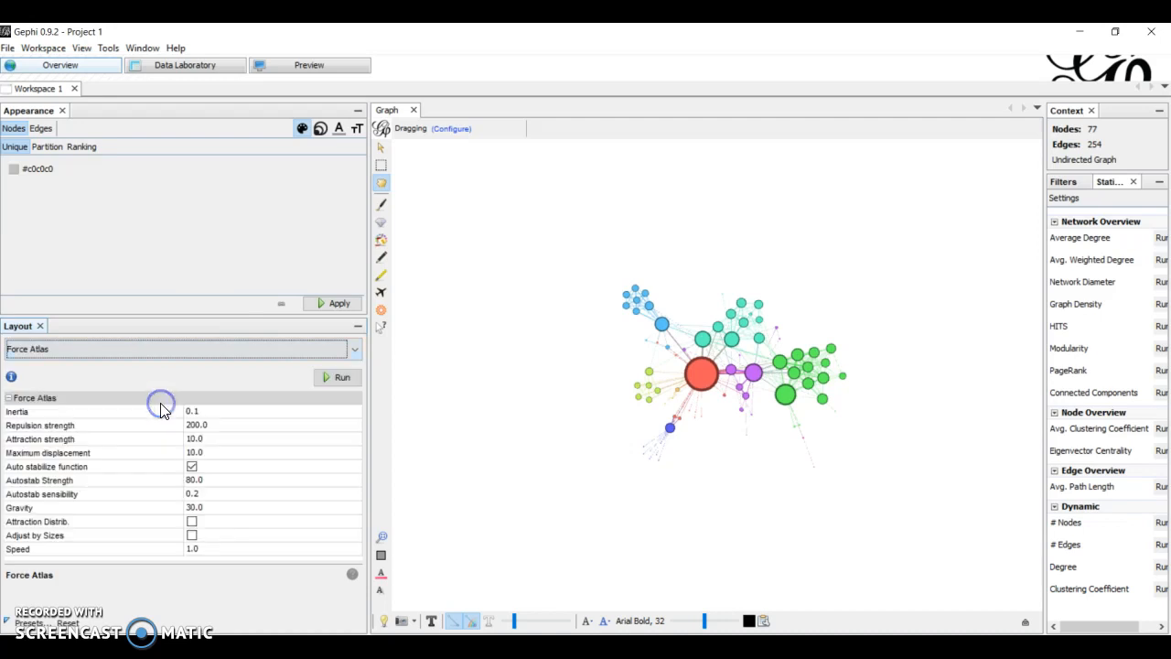
click(322, 378)
click(322, 377)
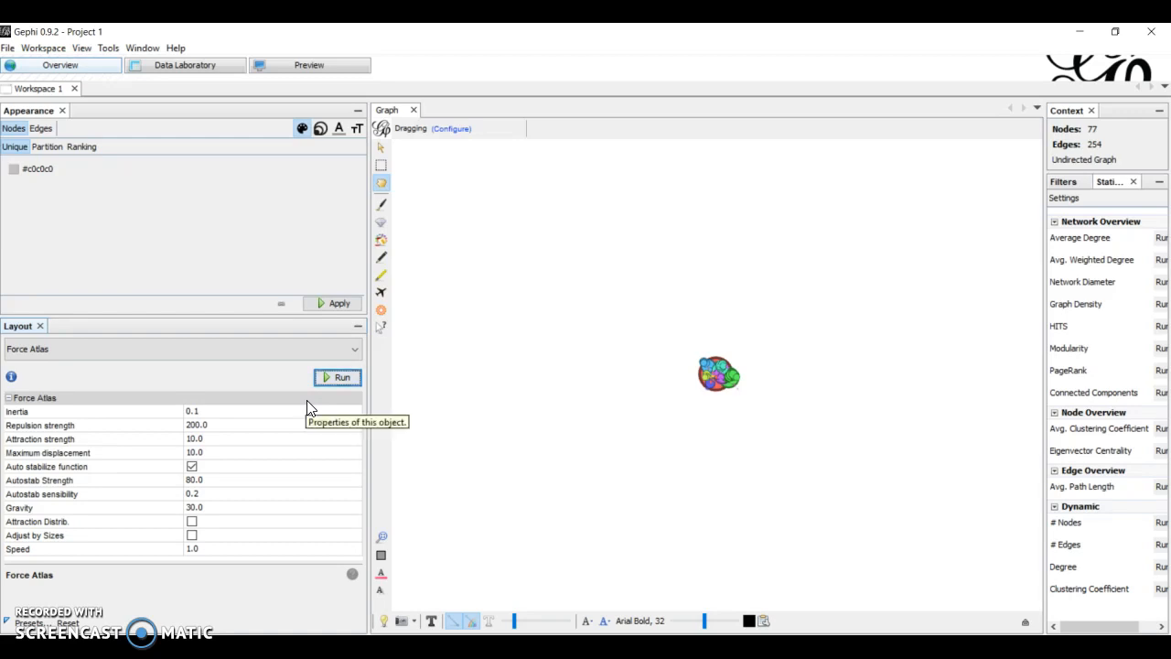
Set the Force Atlas repulsion strength to 10000, rerun the layout to spread out the nodes, and stop it
click(217, 423)
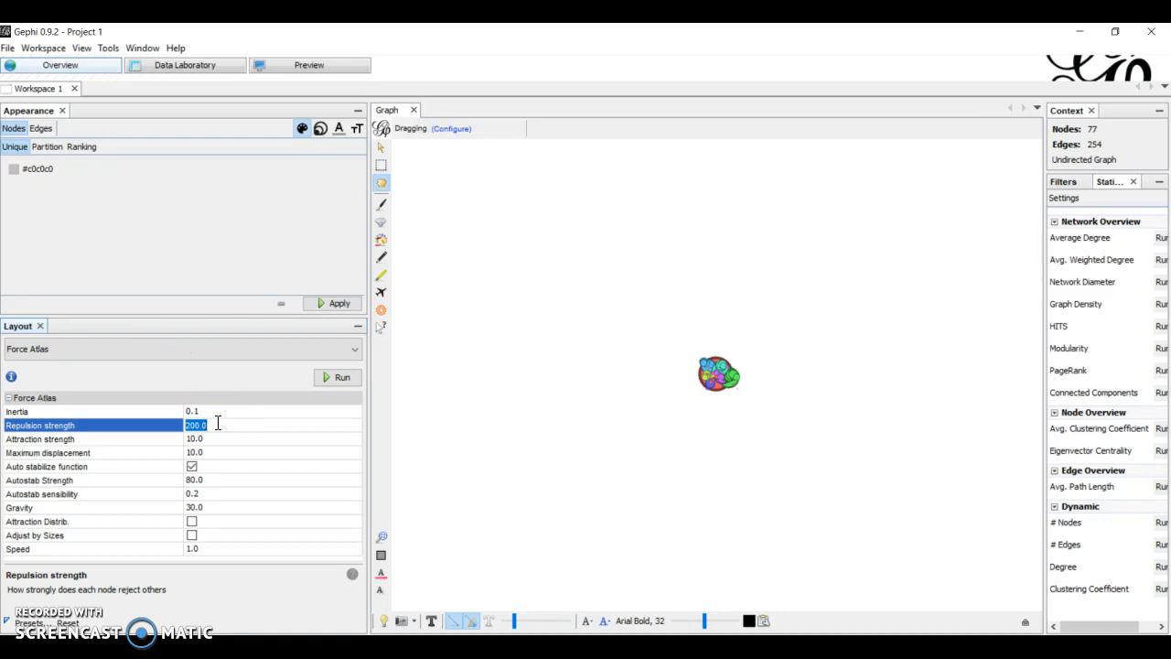
key(BackSpace)
text(10000)
key(Return)
click(332, 378)
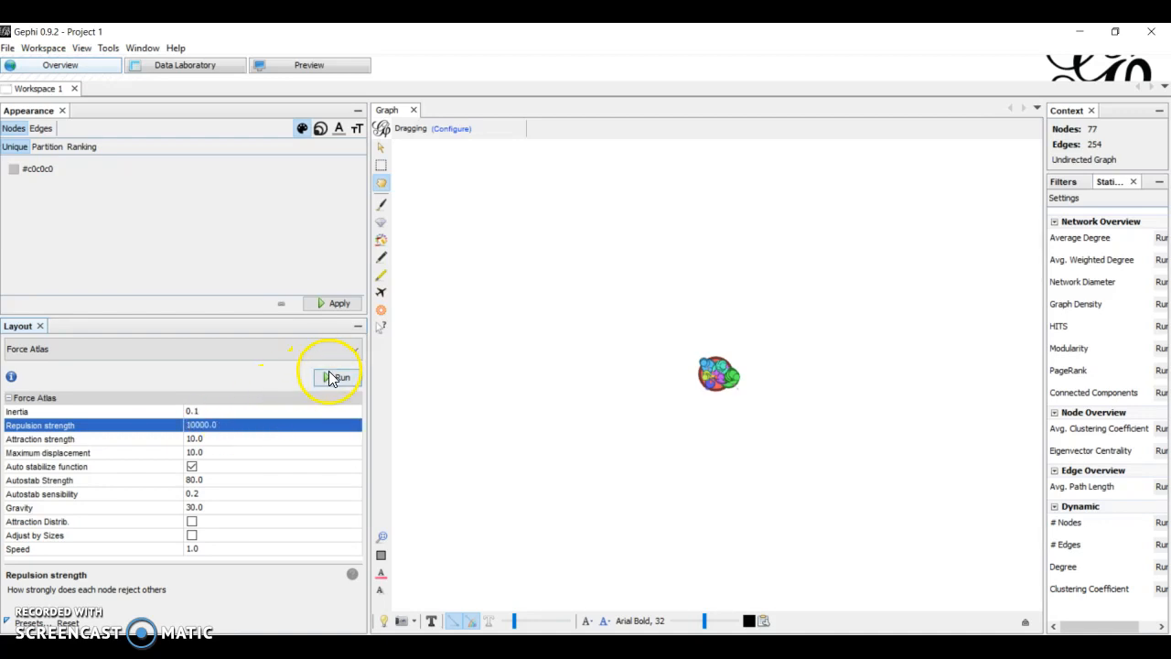
click(331, 378)
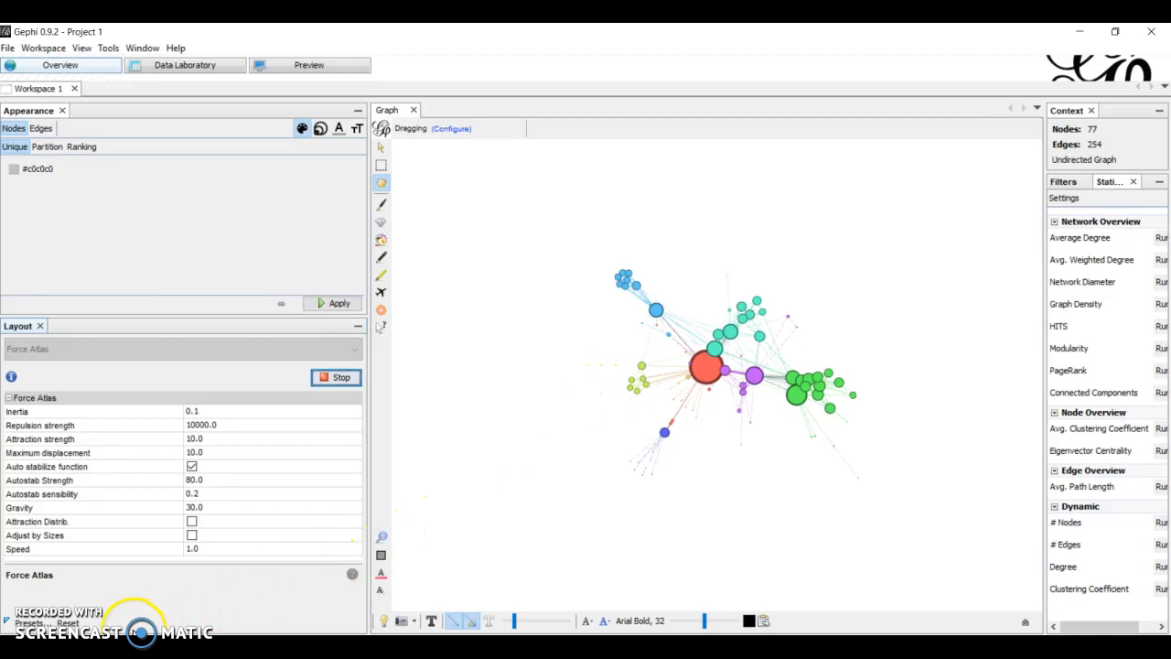
click(336, 377)
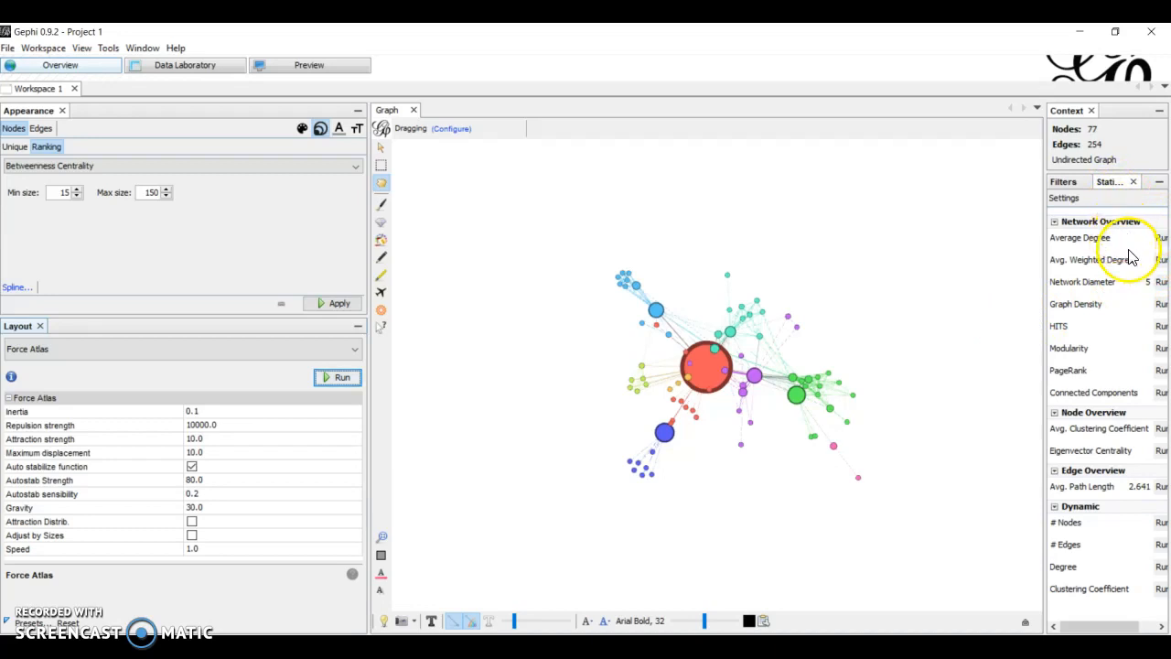
Run the Network Diameter statistic on the undirected graph and close its report
click(1159, 281)
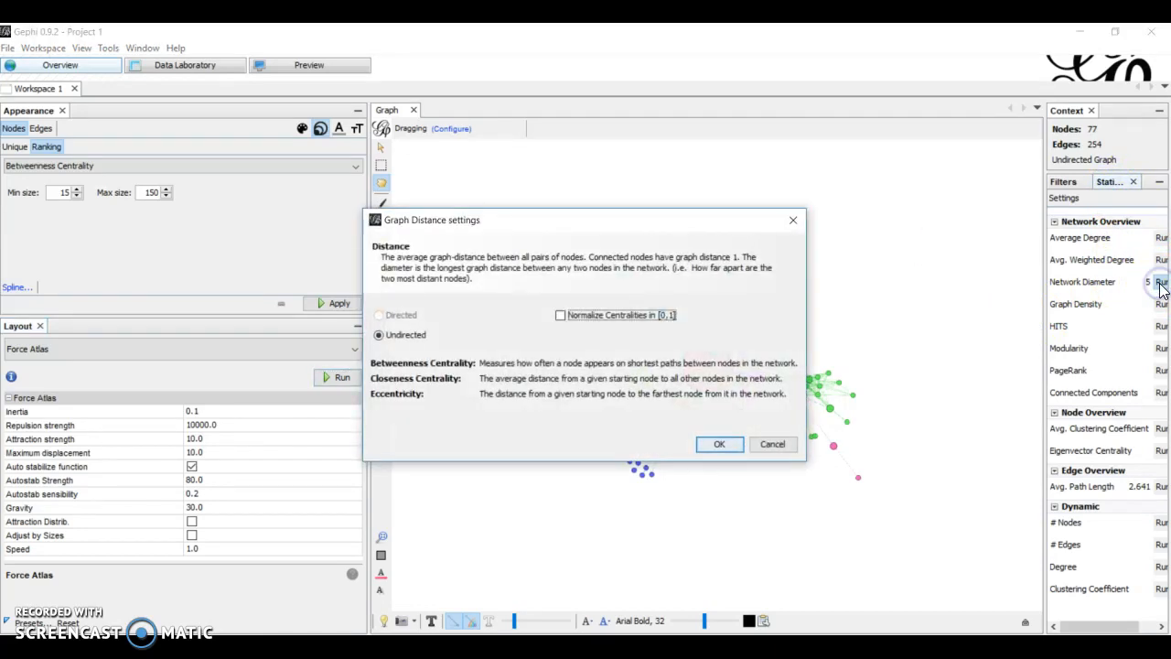
click(716, 445)
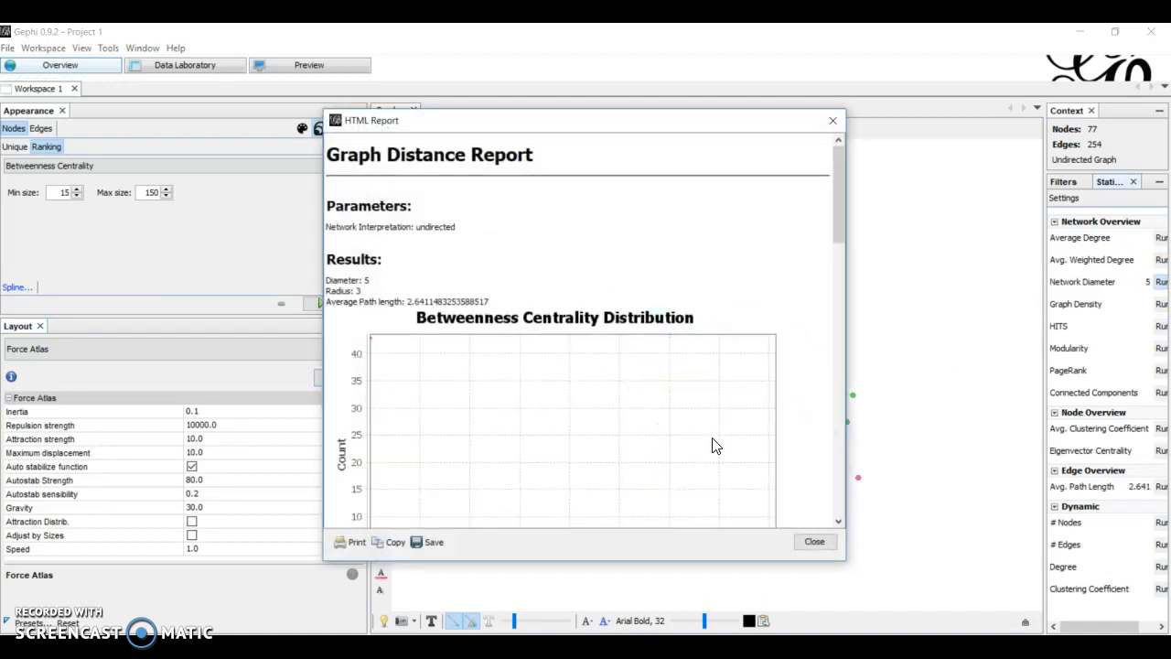
click(812, 542)
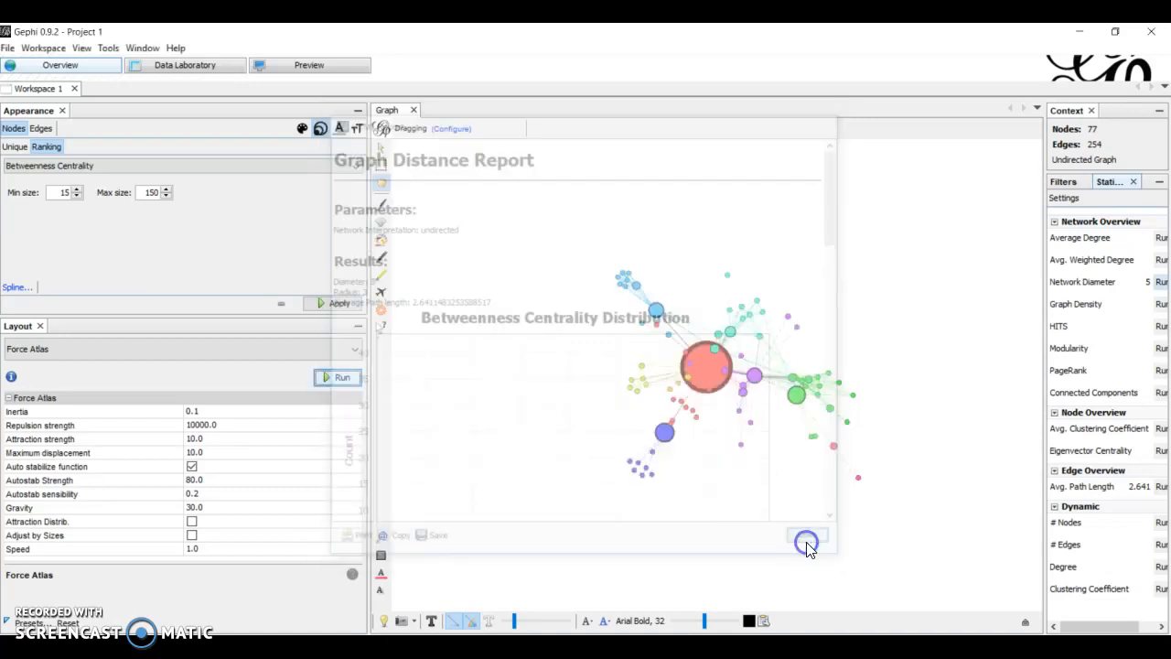
Choose Betweenness Centrality as the ranking attribute for node size
click(303, 129)
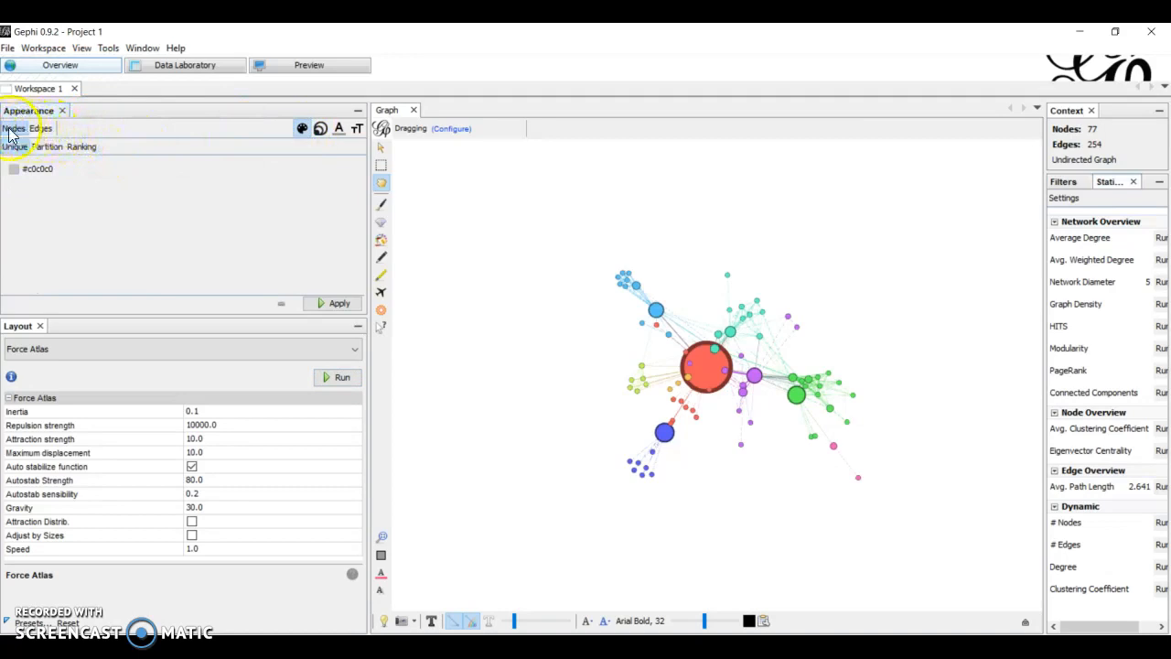
click(322, 128)
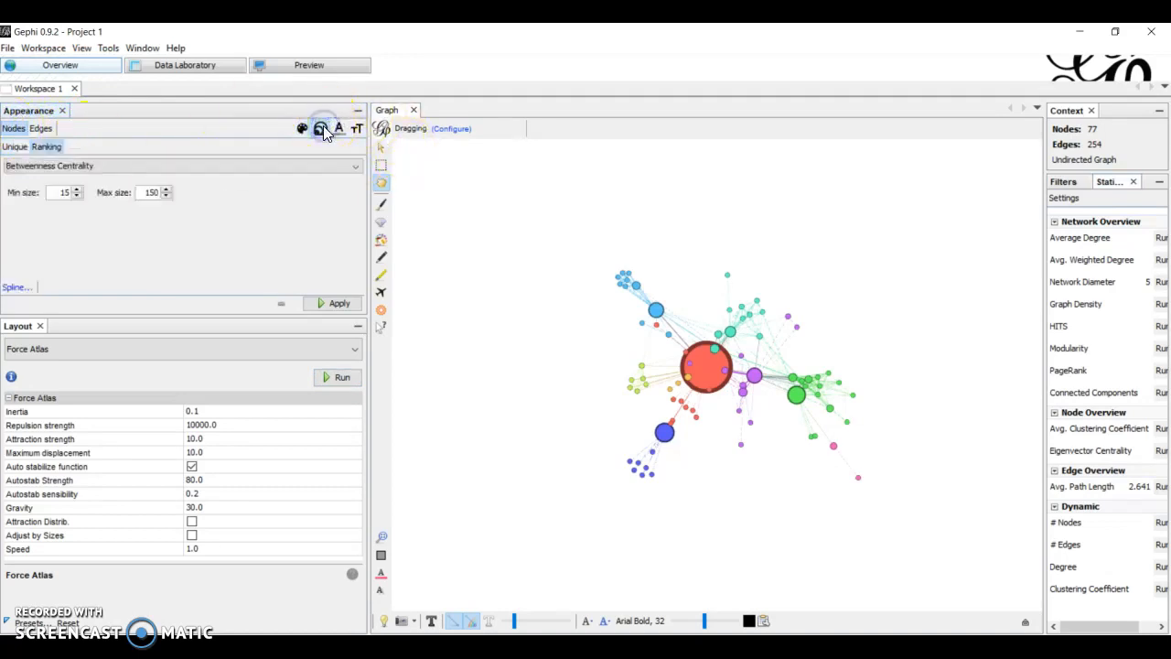
click(49, 164)
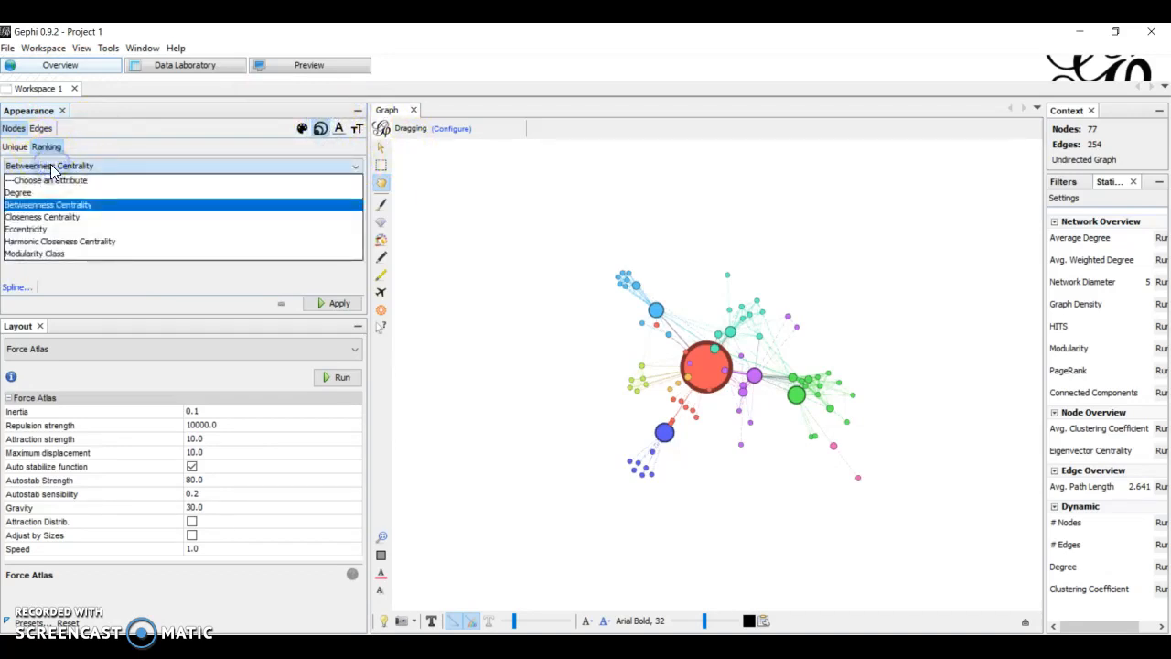
click(57, 205)
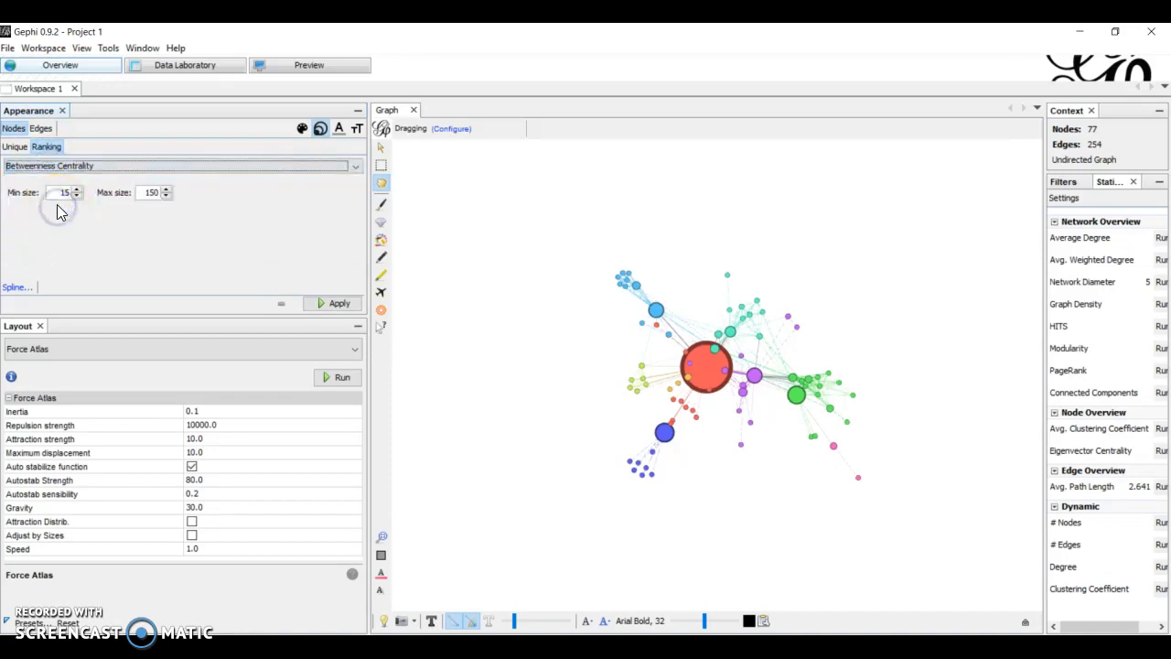
Set the ranked node sizes to a maximum of 175 and a minimum of 10, and apply them to the graph
click(156, 194)
click(273, 205)
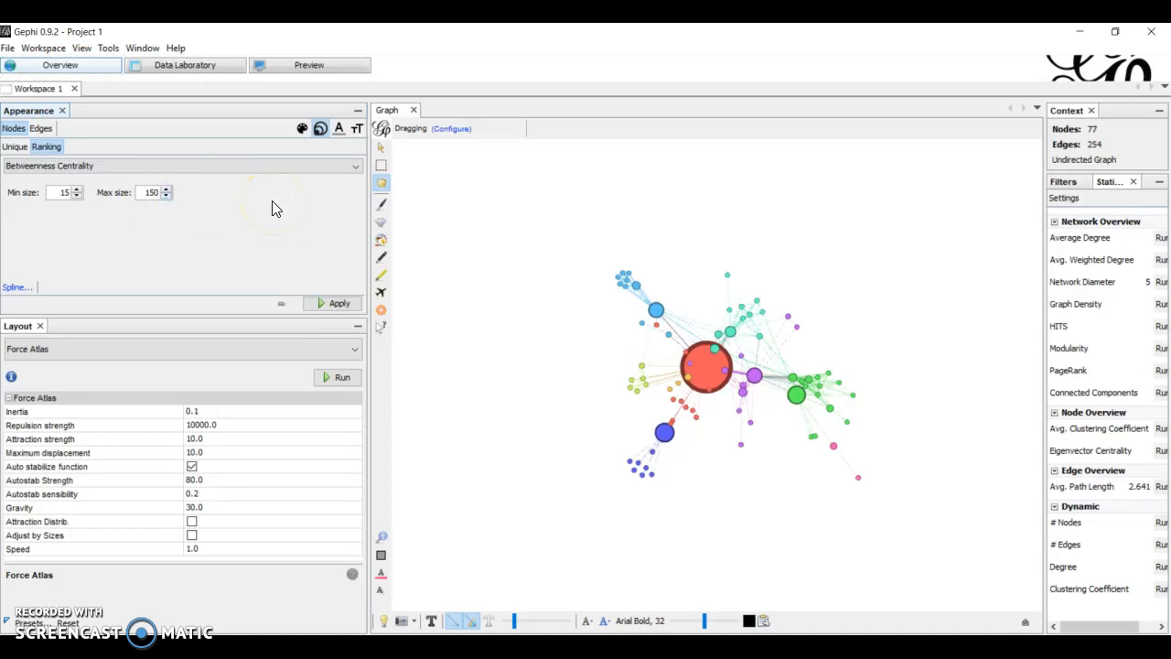
key(Delete)
key(Delete)
key(Delete)
text(175)
click(57, 194)
key(BackSpace)
key(BackSpace)
text(10)
click(345, 305)
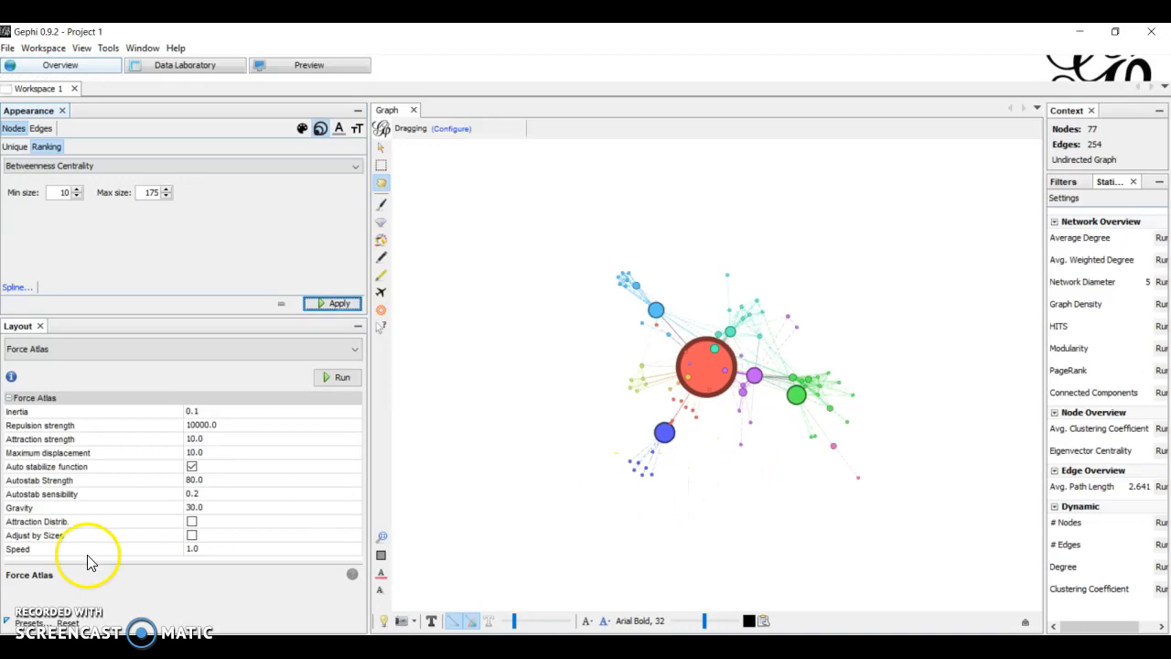
click(447, 422)
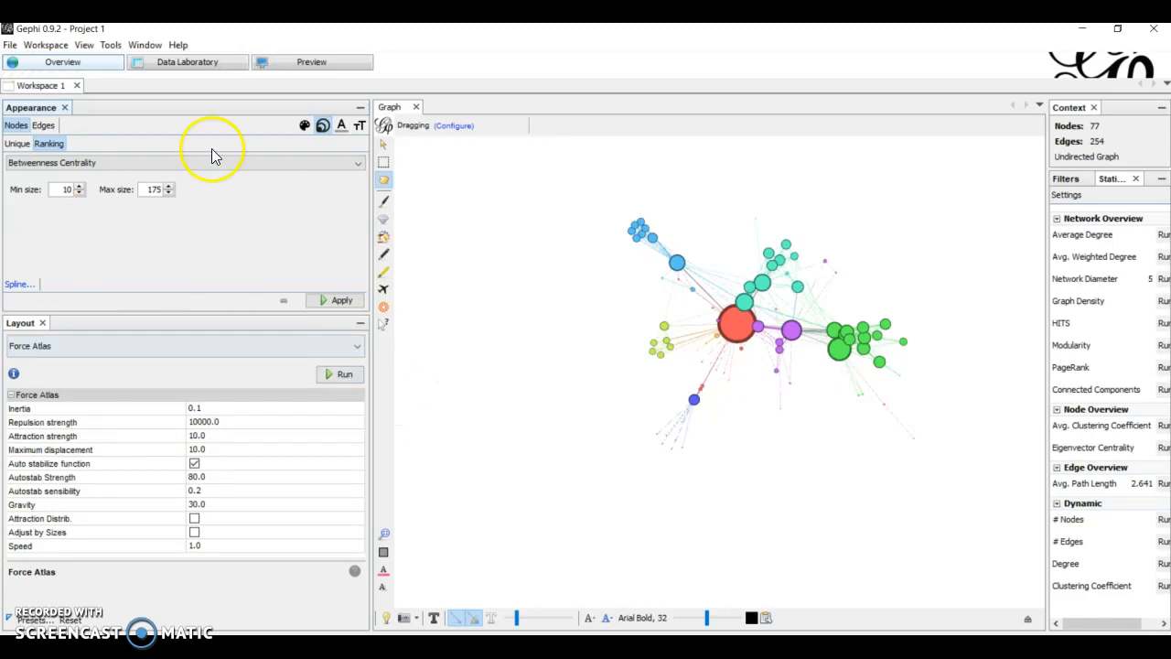
Color the nodes by the Modularity Class partition, with class 1 changed to yellow, and apply the colors
click(306, 127)
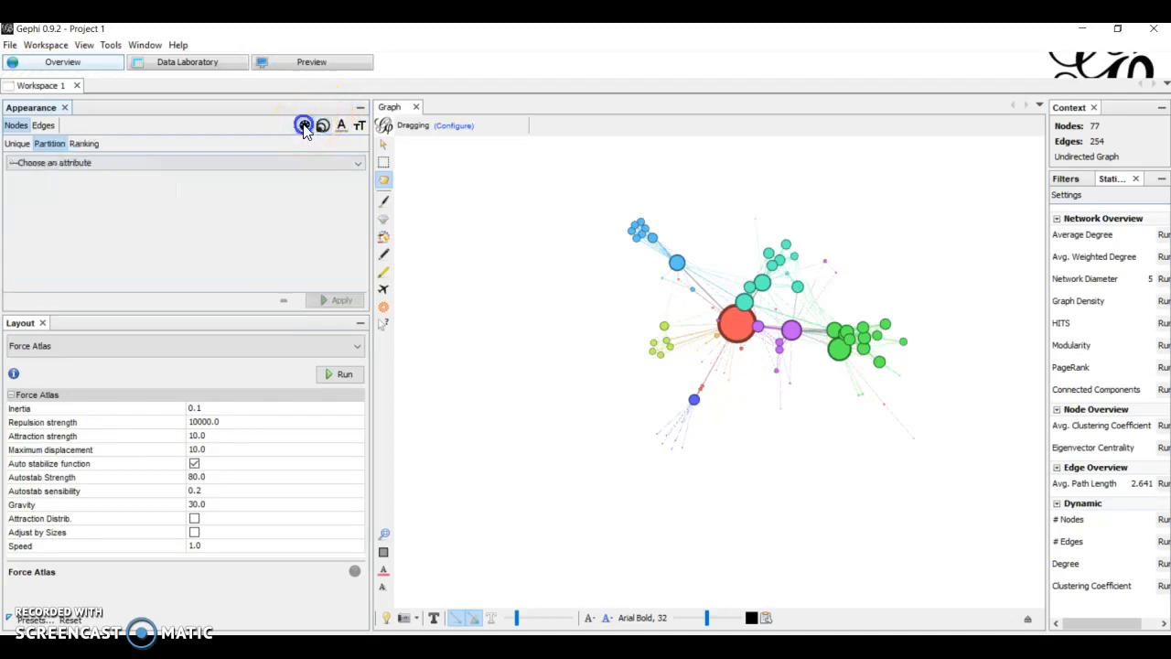
click(50, 169)
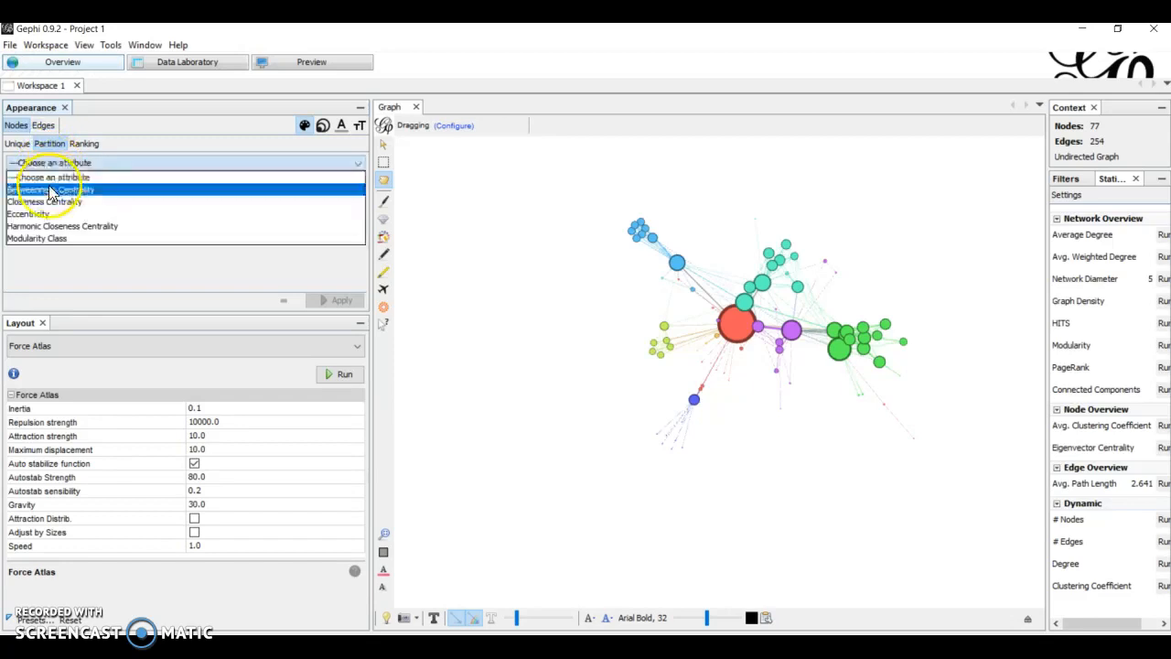
click(48, 239)
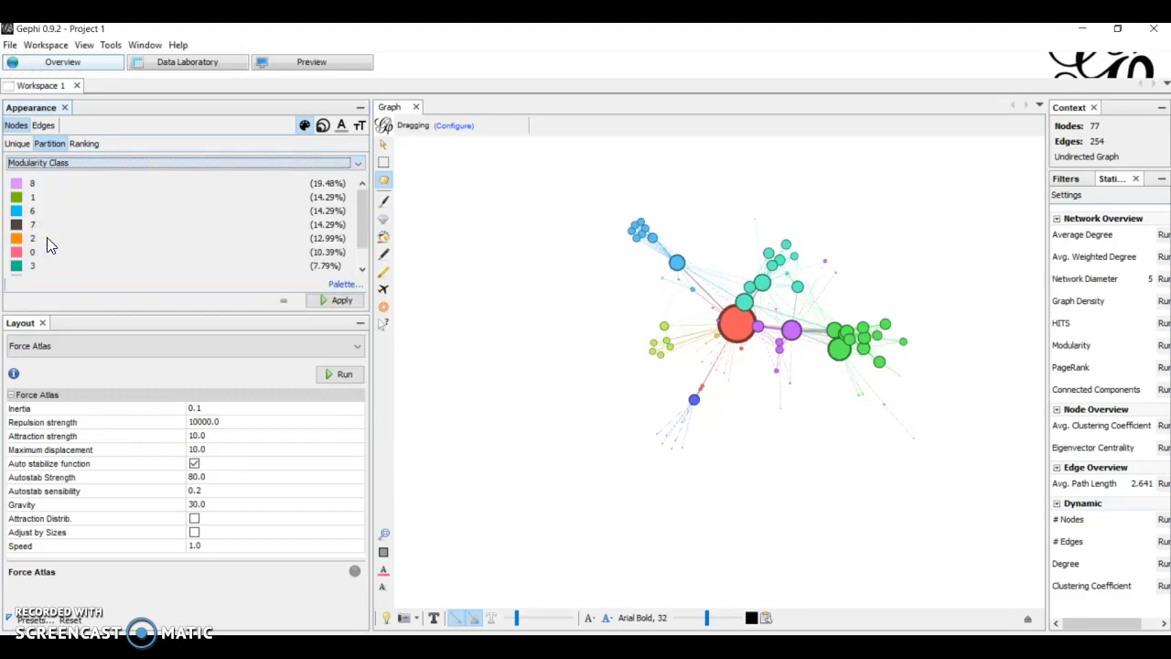
click(17, 198)
drag(19, 203, 144, 237)
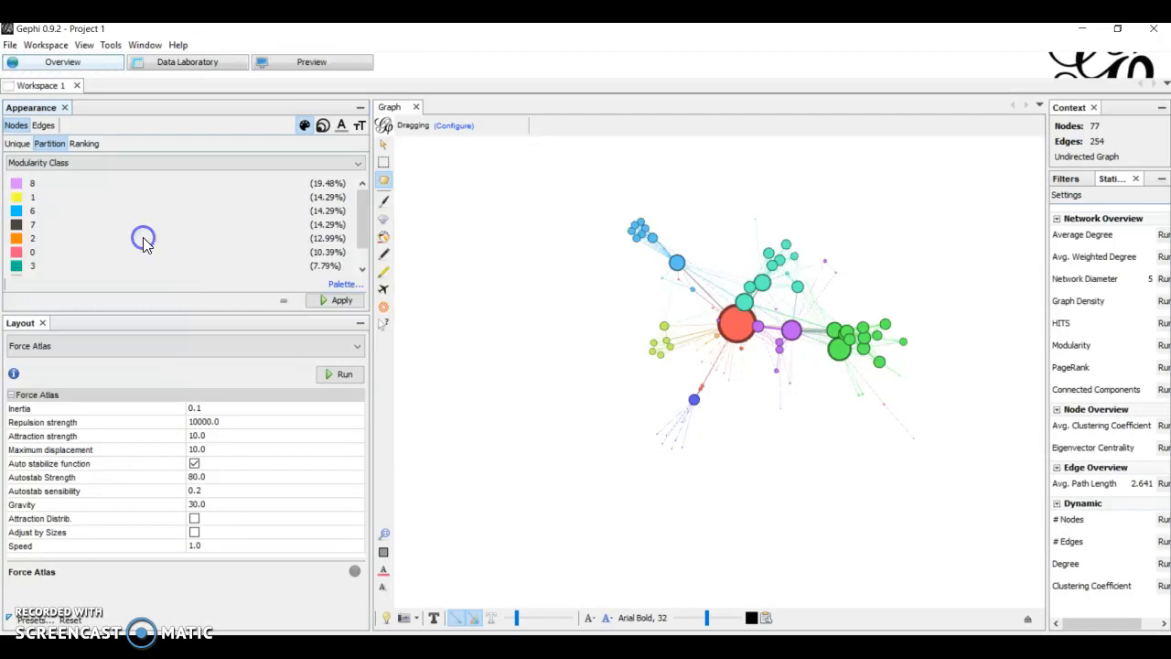
click(327, 301)
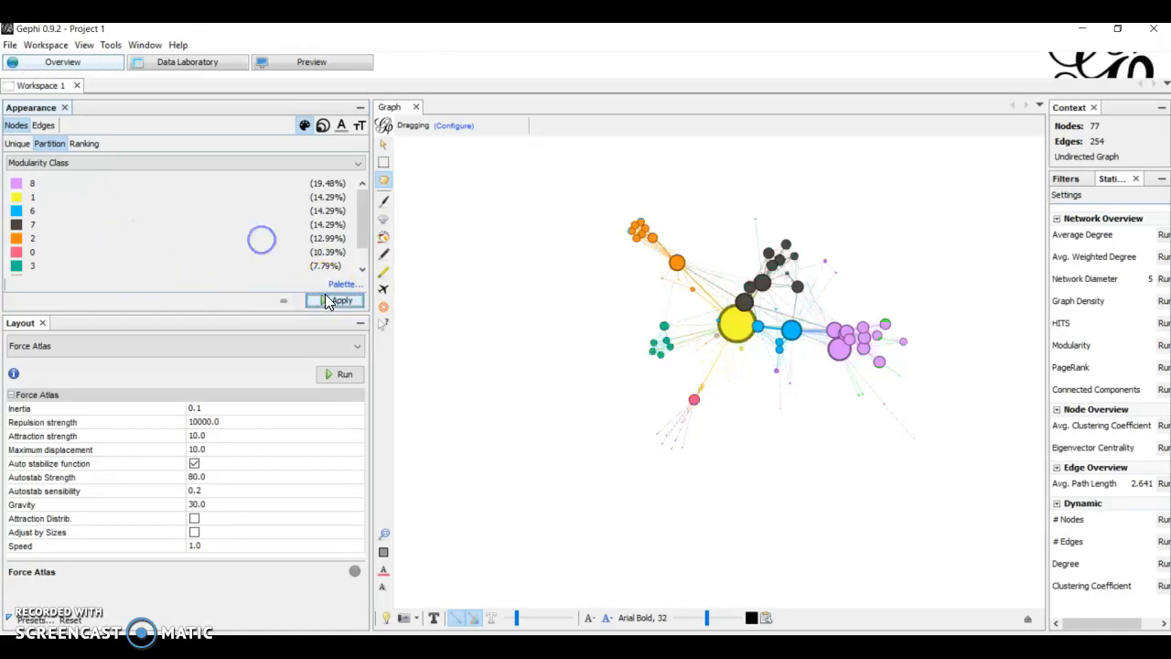